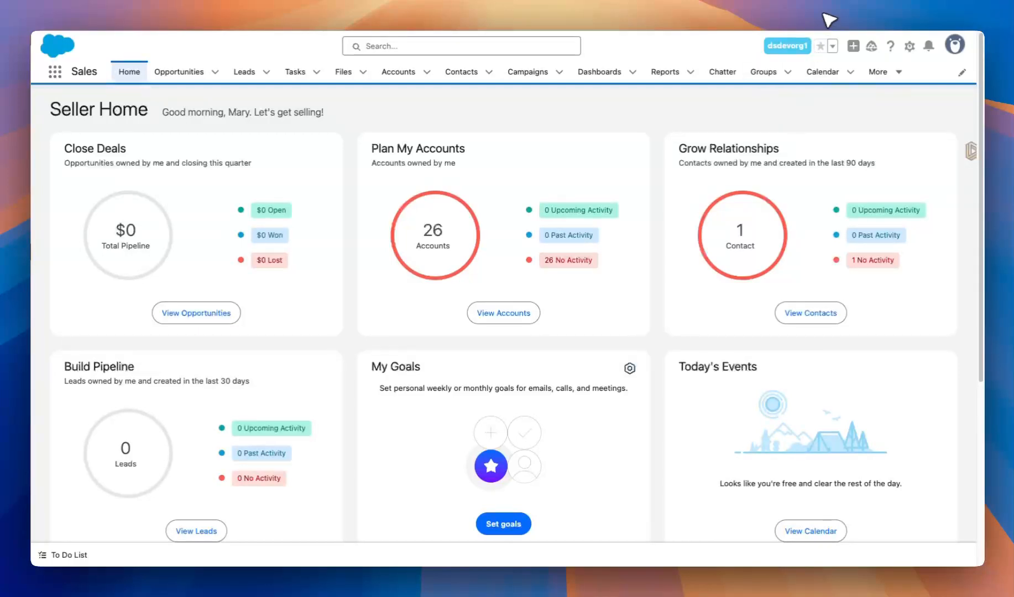
# Step: Open the Brobench quick searcher for shortcuts and logins from the Seller Home page and close it
pyautogui.click(786, 47)
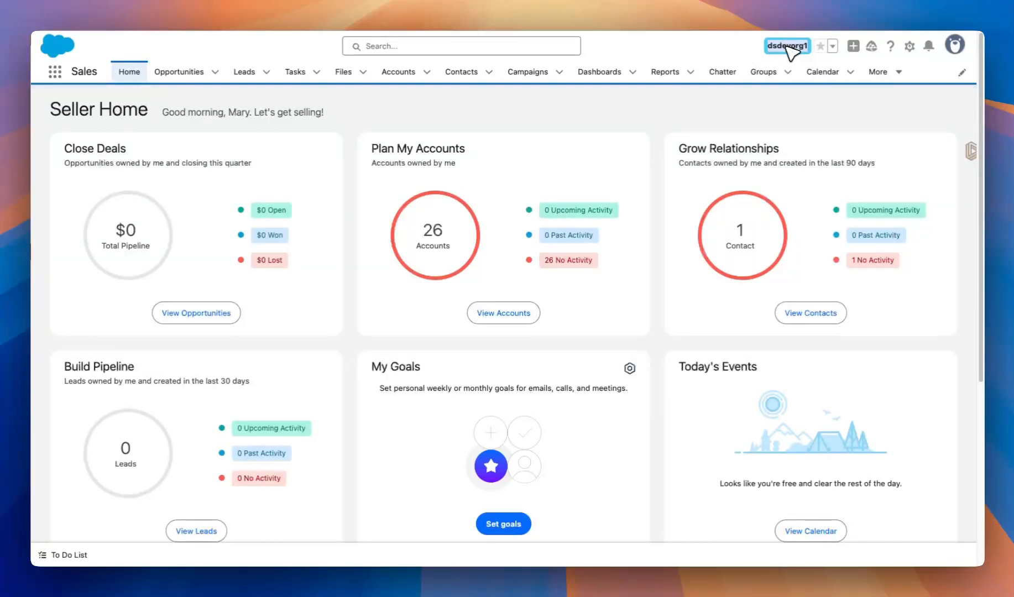
pyautogui.click(770, 114)
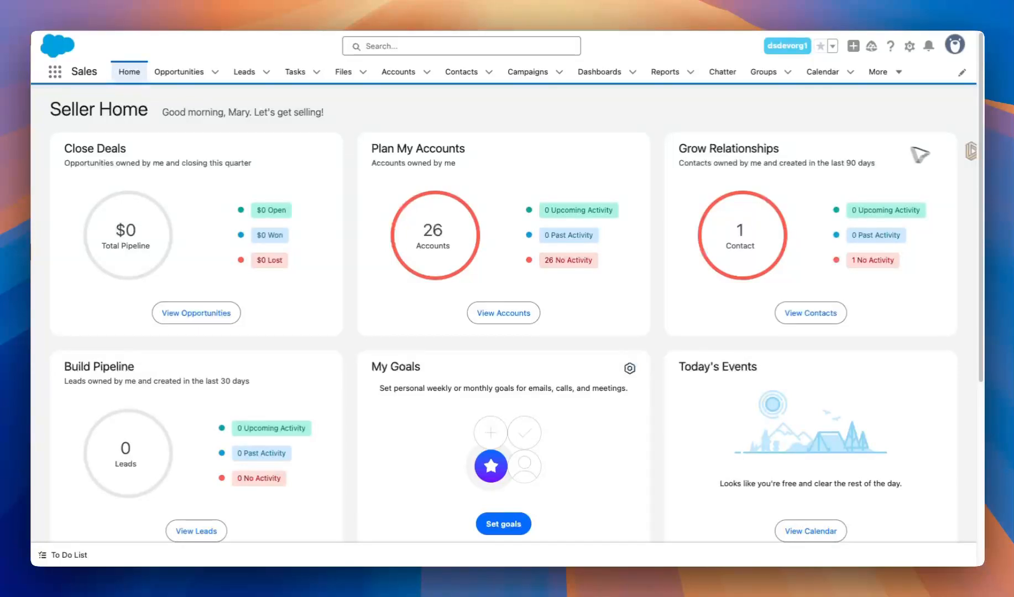
pyautogui.click(971, 170)
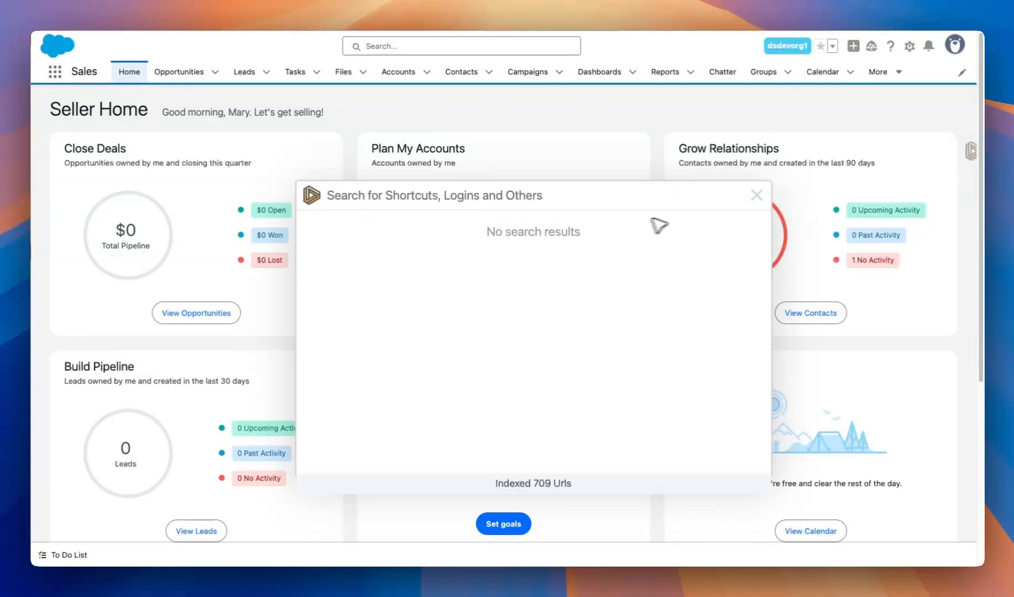
pyautogui.click(758, 195)
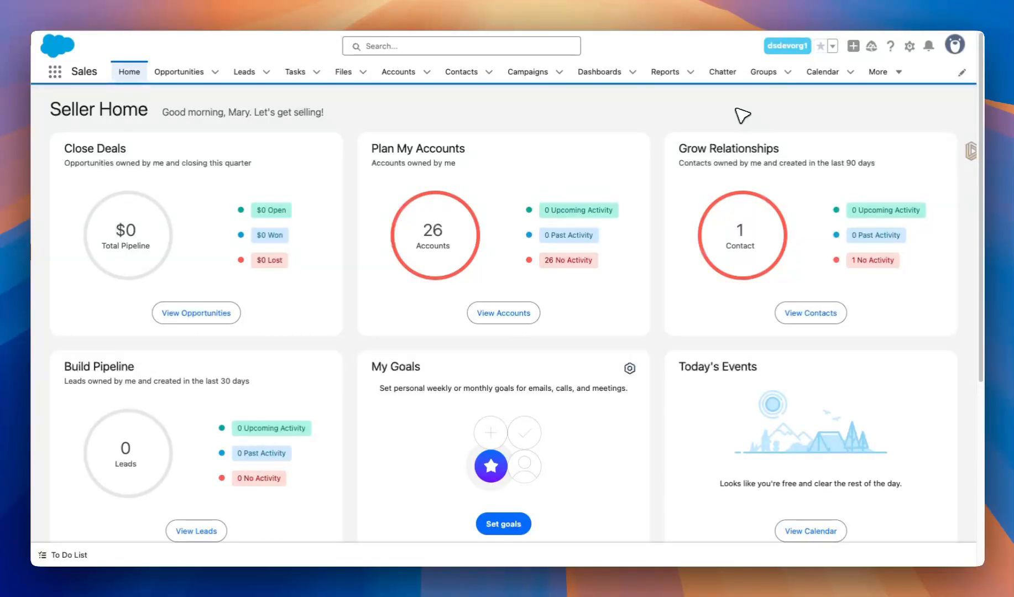
# Step: Open the Brobench overlay and review the dsdevorg1 connection's UI Enhancements options, leaving the connection editor without saving
pyautogui.click(977, 154)
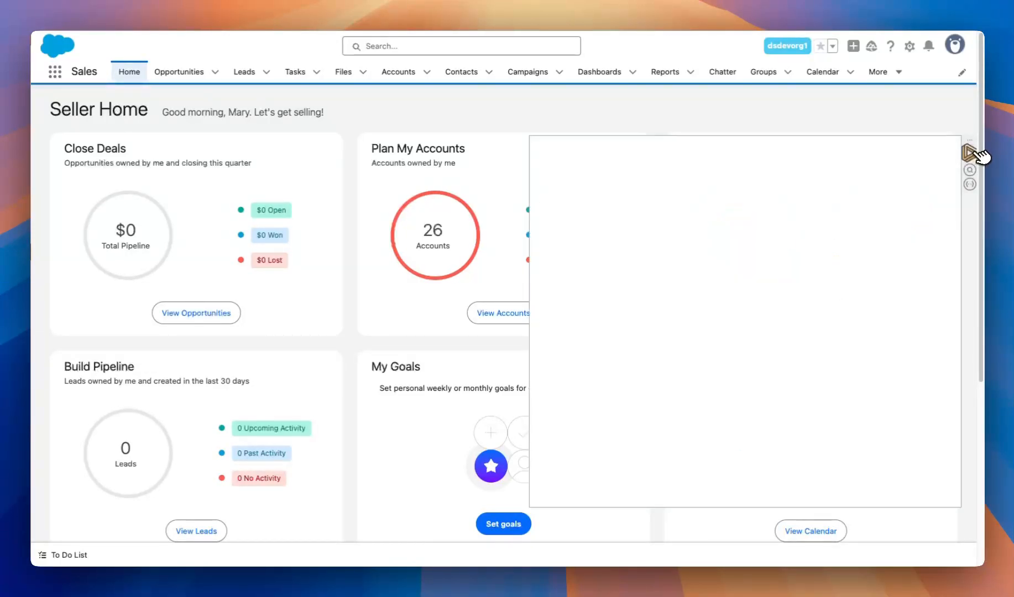
pyautogui.click(940, 152)
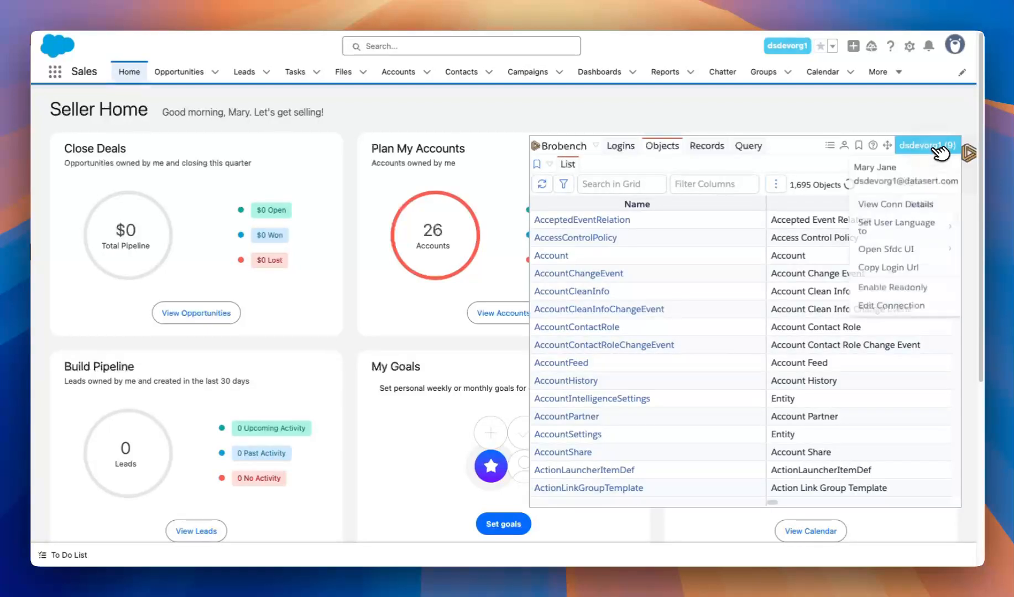
pyautogui.click(913, 307)
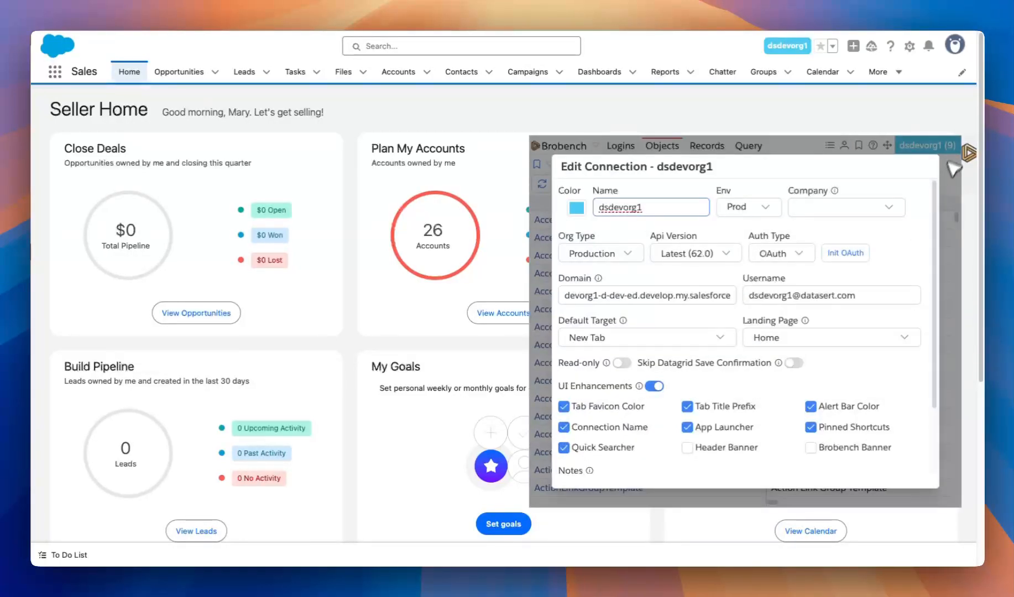
pyautogui.scroll(-3, 774, 343)
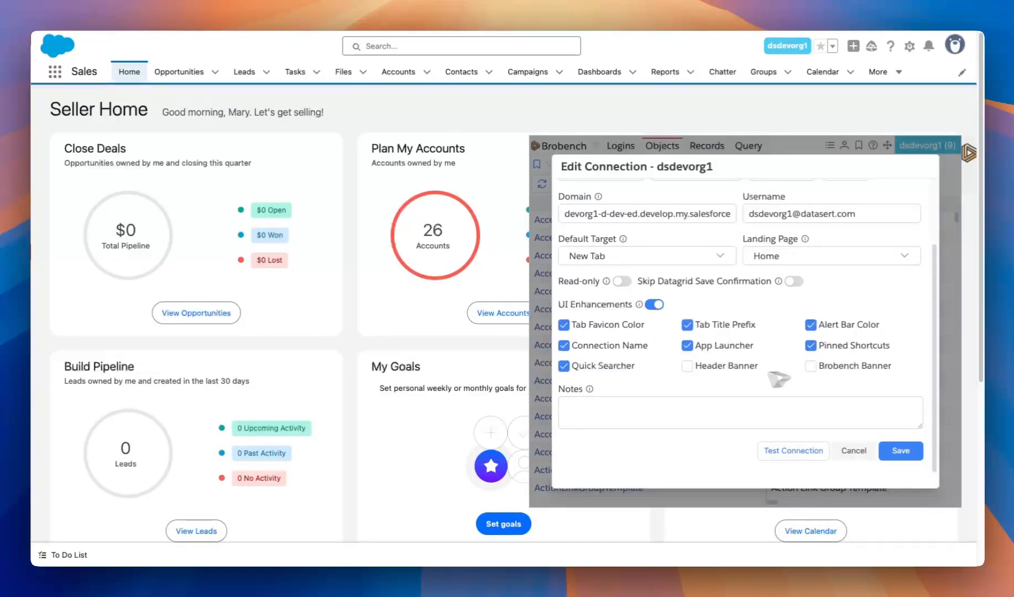
pyautogui.click(854, 451)
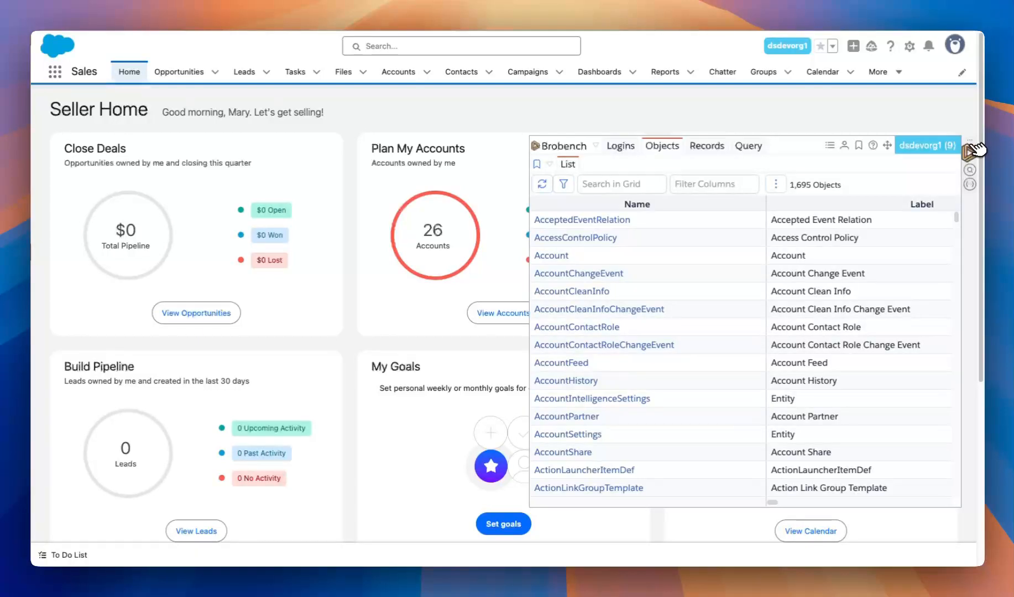
# Step: Close the Brobench overlay on the Seller Home page, reopen it and close it again
pyautogui.click(973, 150)
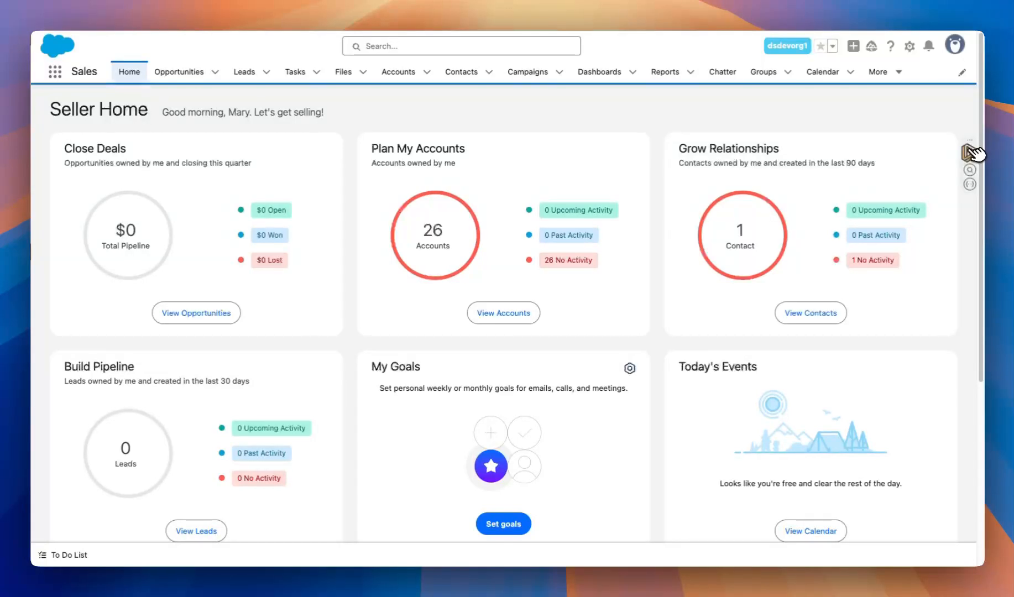
pyautogui.click(973, 151)
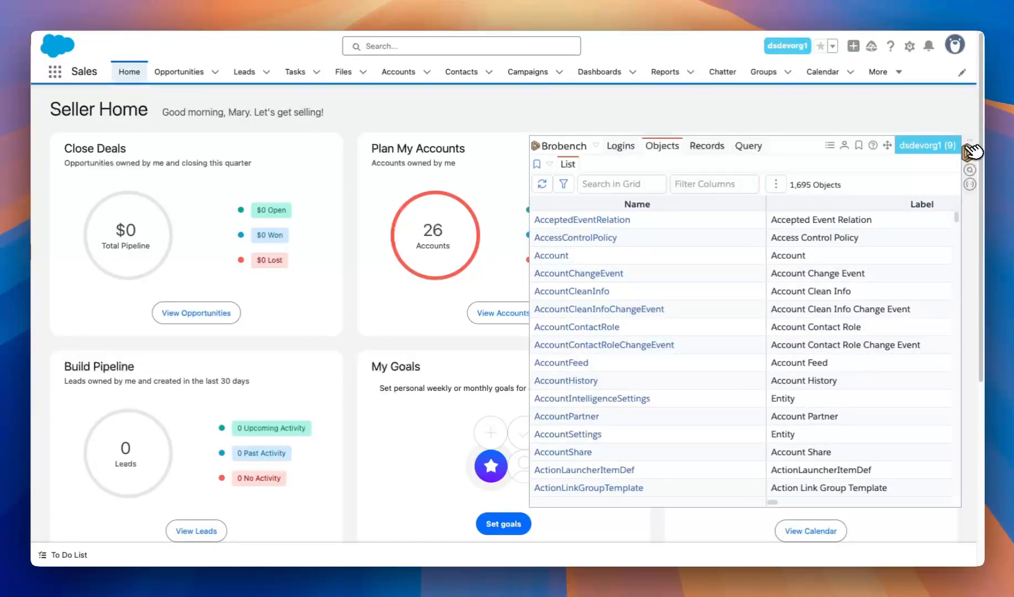
pyautogui.click(973, 151)
# Step: Open the United Oil & Gas, UK account from Accounts and show its record in the Brobench overlay
pyautogui.click(401, 72)
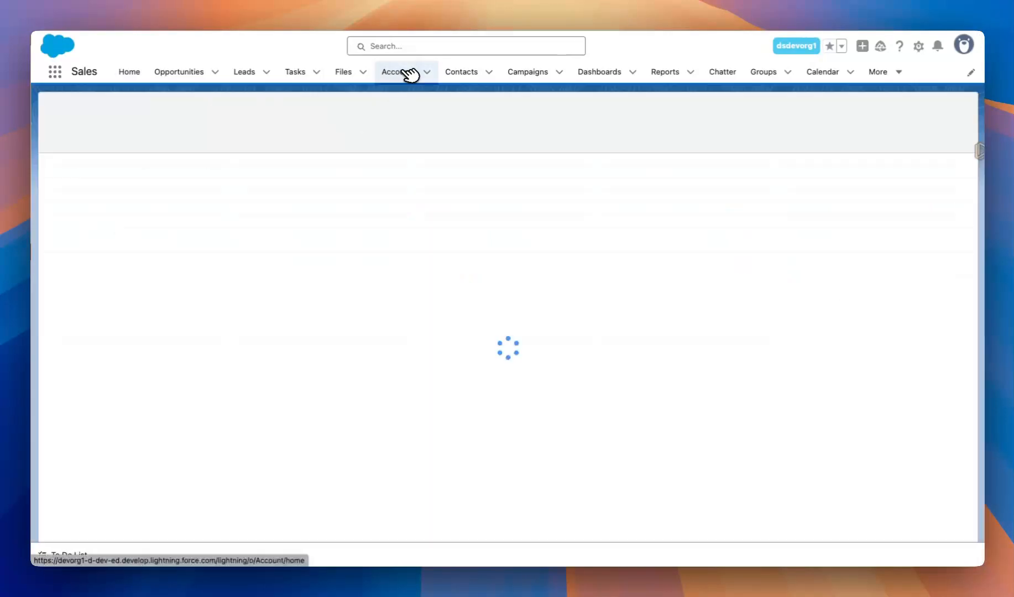
pyautogui.click(135, 187)
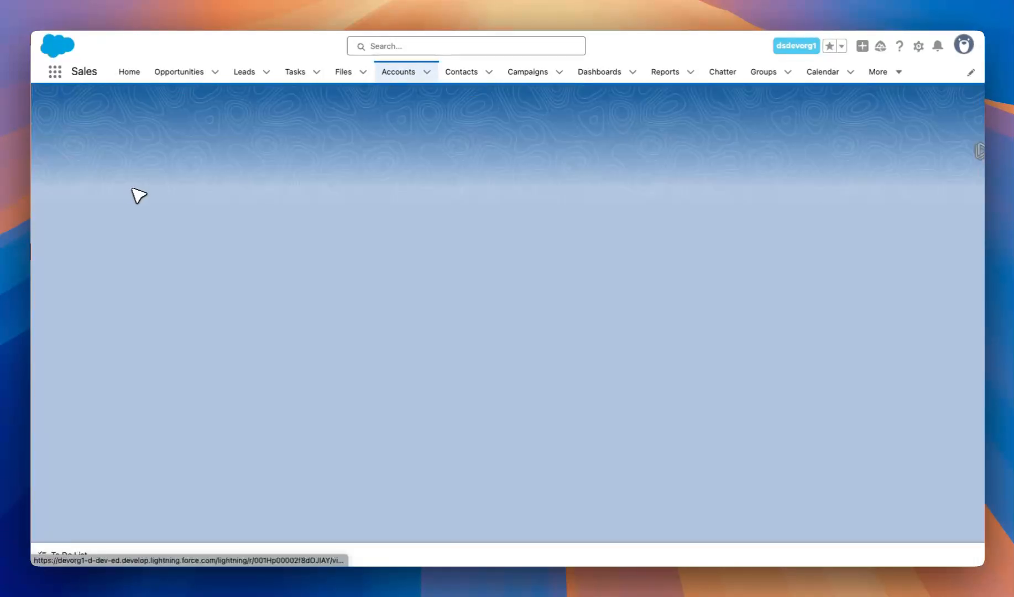
pyautogui.click(968, 152)
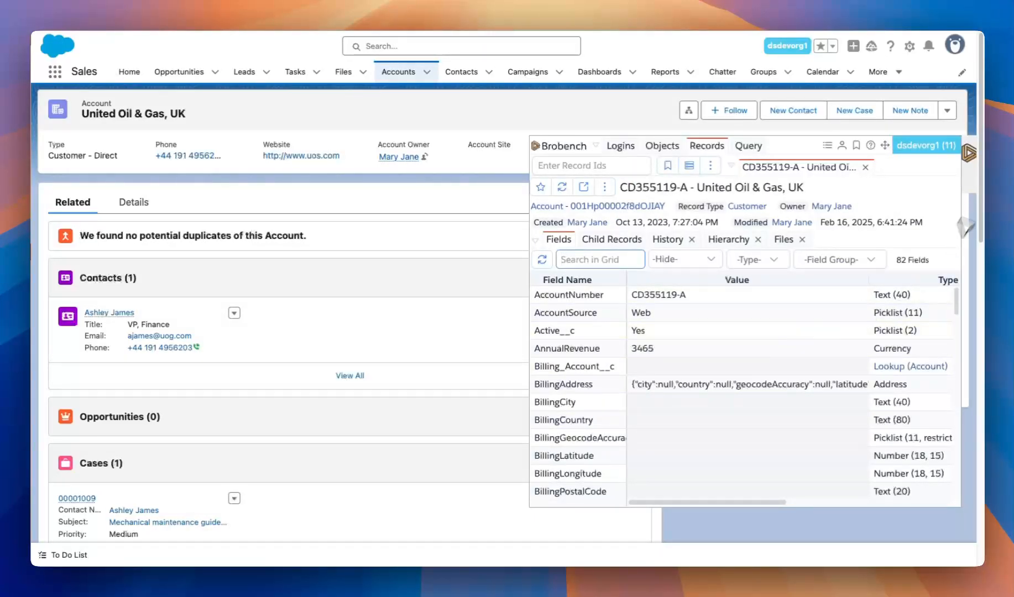
# Step: Toggle the Brobench overlay on the account page using both its launcher and its shortcut, leaving it closed
pyautogui.click(977, 156)
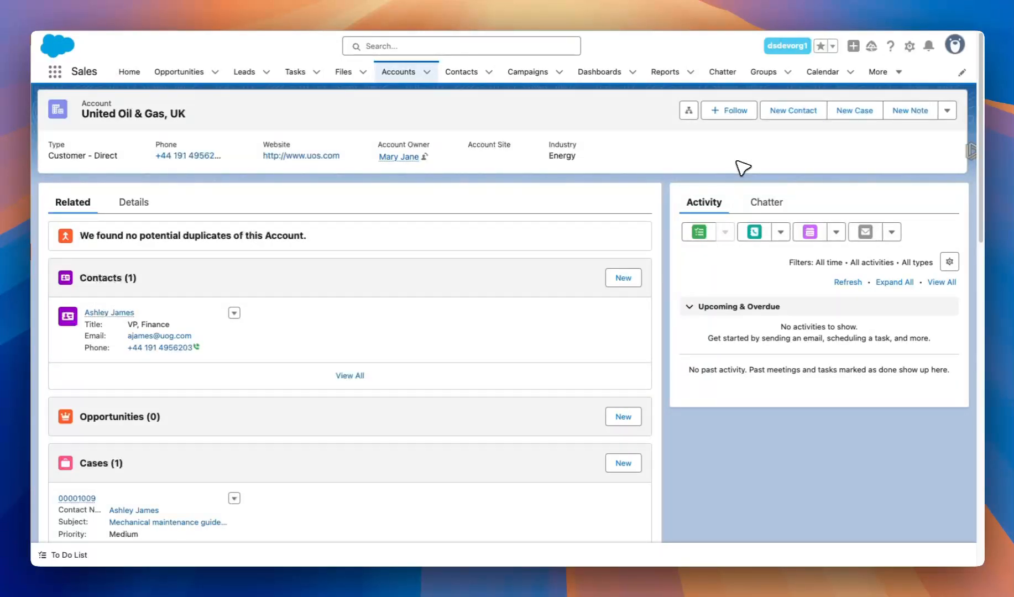
pyautogui.hotkey('ctrl', 'shift', 'b')
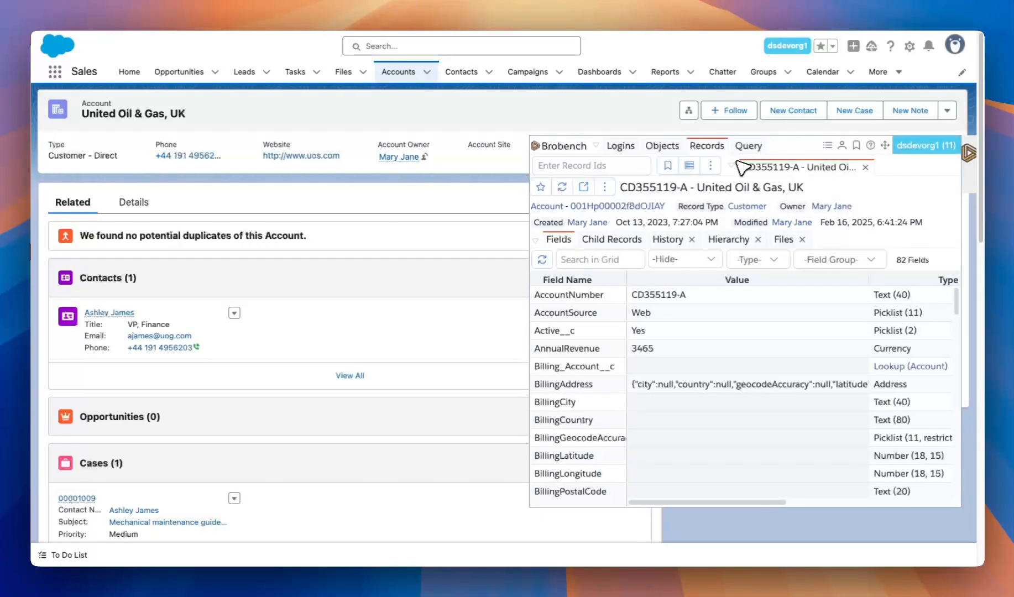
pyautogui.moveTo(971, 157)
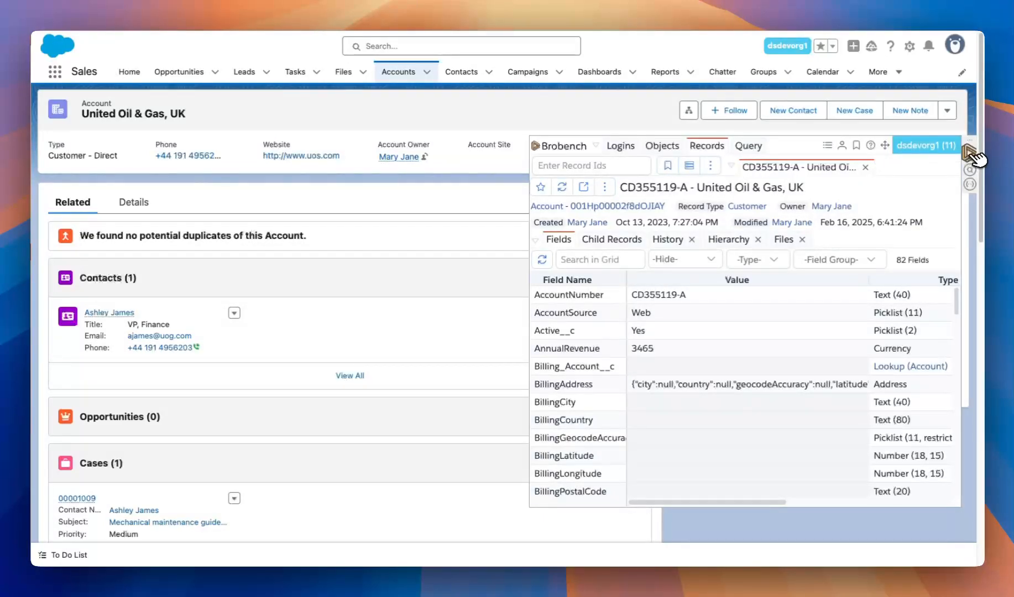
pyautogui.click(975, 155)
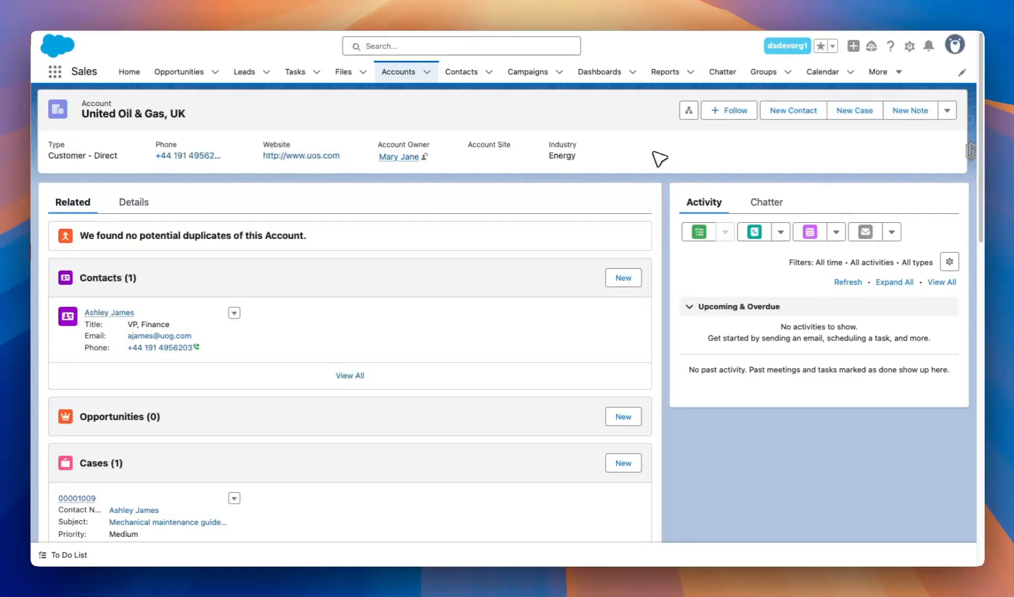
pyautogui.hotkey('ctrl', 'shift', 'b')
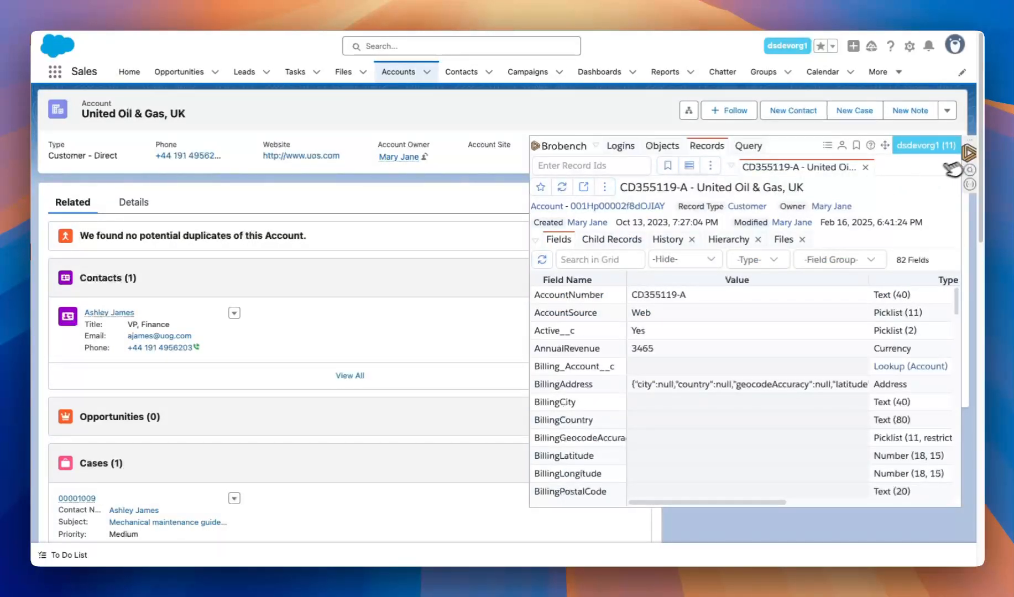
pyautogui.click(976, 157)
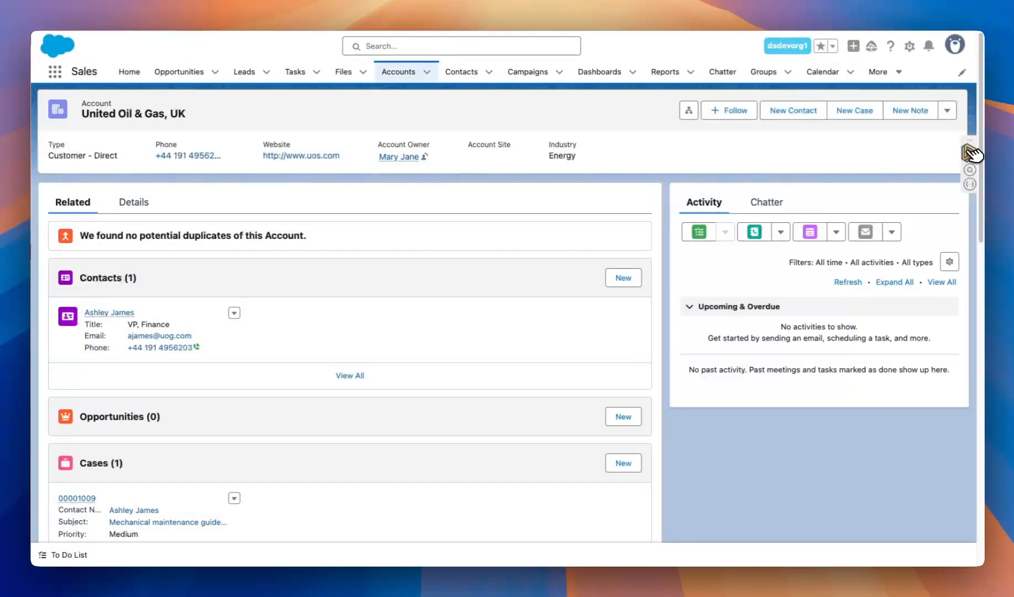
# Step: Reopen the account record in Brobench, view it as a full page, and return to the Salesforce account page
pyautogui.click(970, 151)
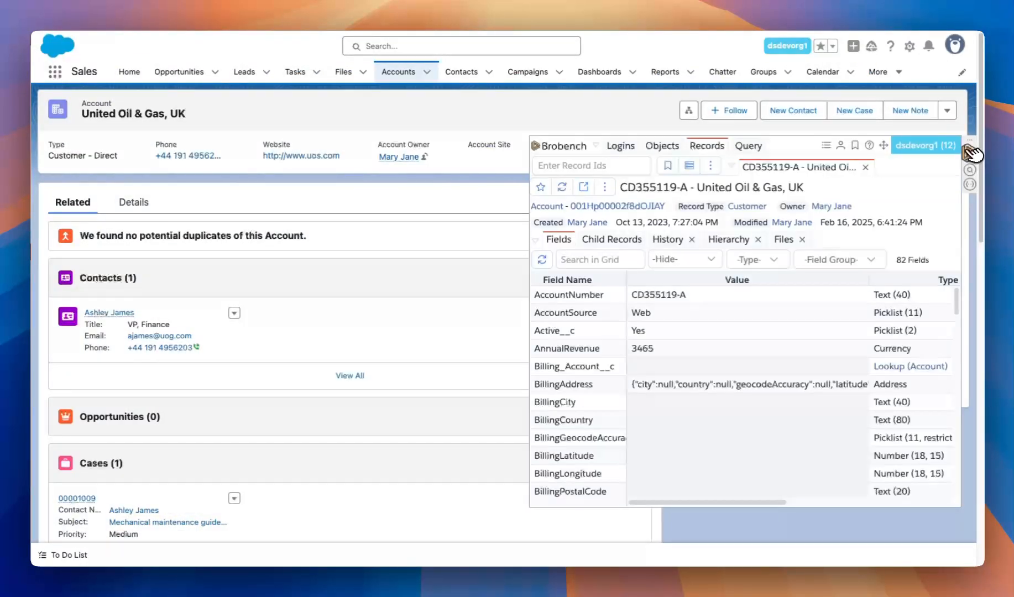
pyautogui.click(883, 145)
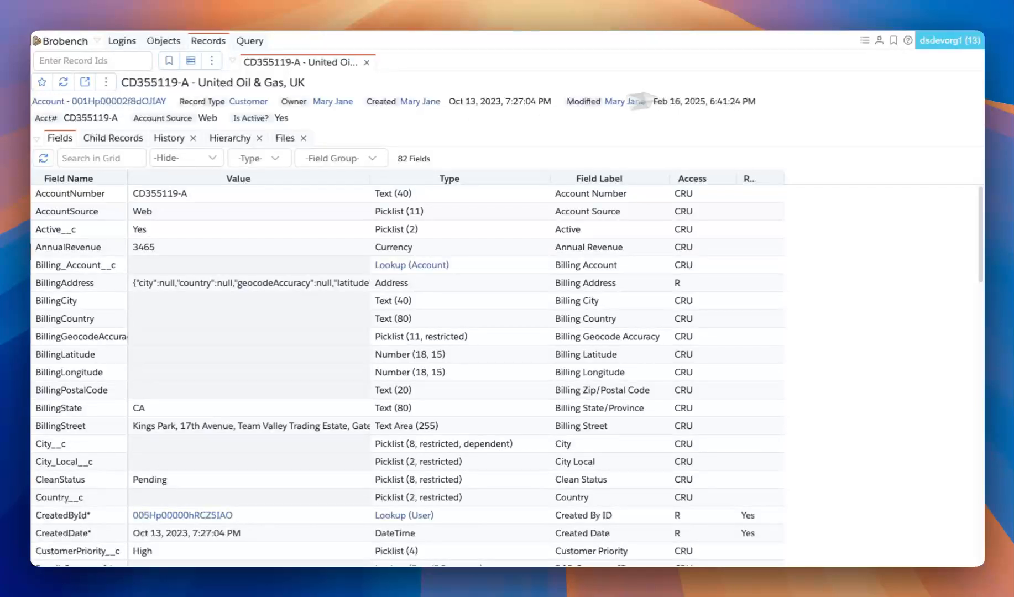
pyautogui.click(854, 10)
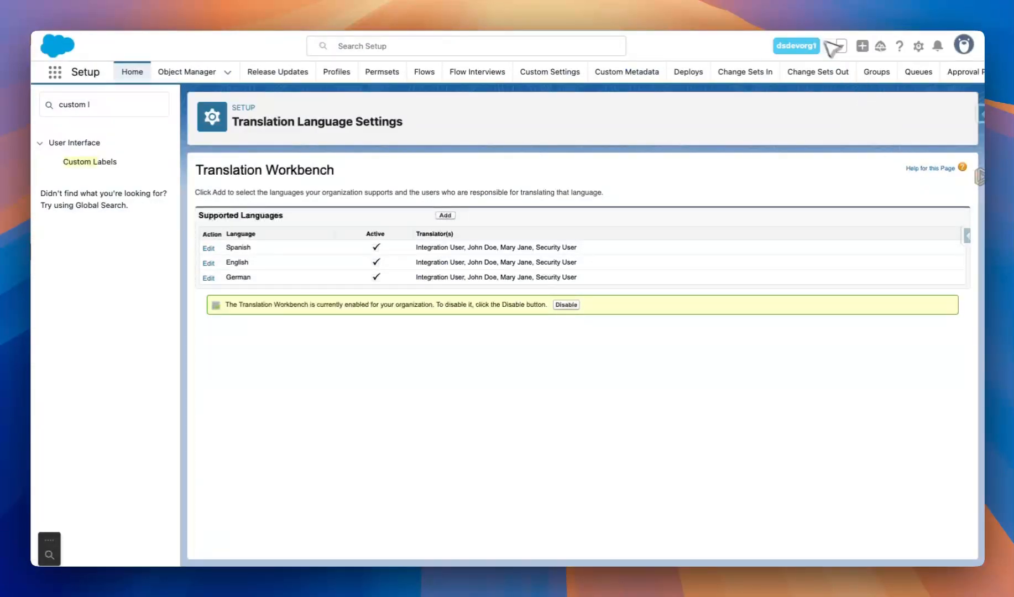
pyautogui.click(783, 14)
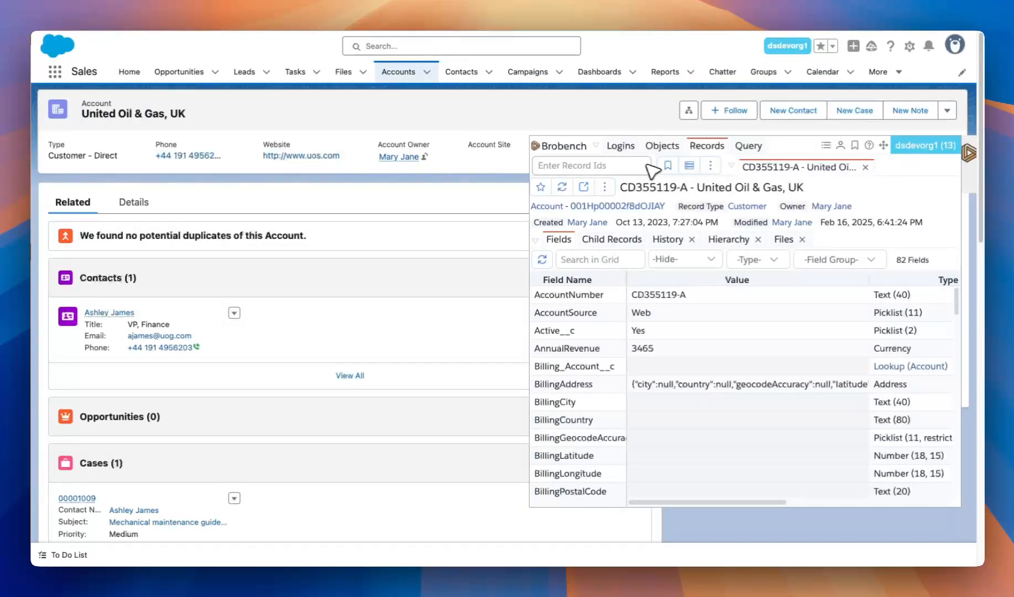
# Step: Show the Objects list in the Brobench overlay, check its full-page option and close the overlay
pyautogui.click(666, 148)
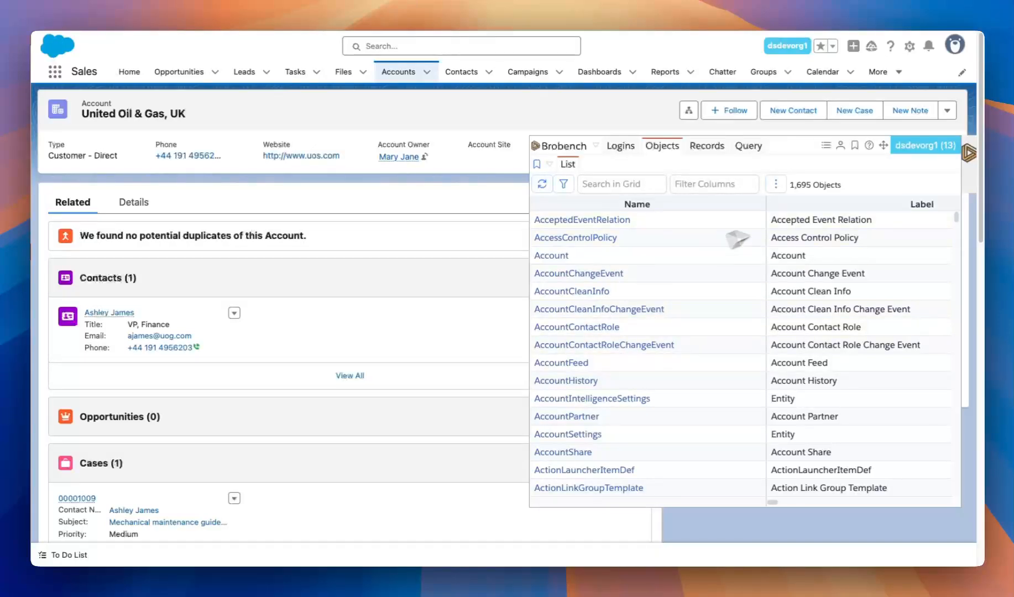
pyautogui.moveTo(972, 153)
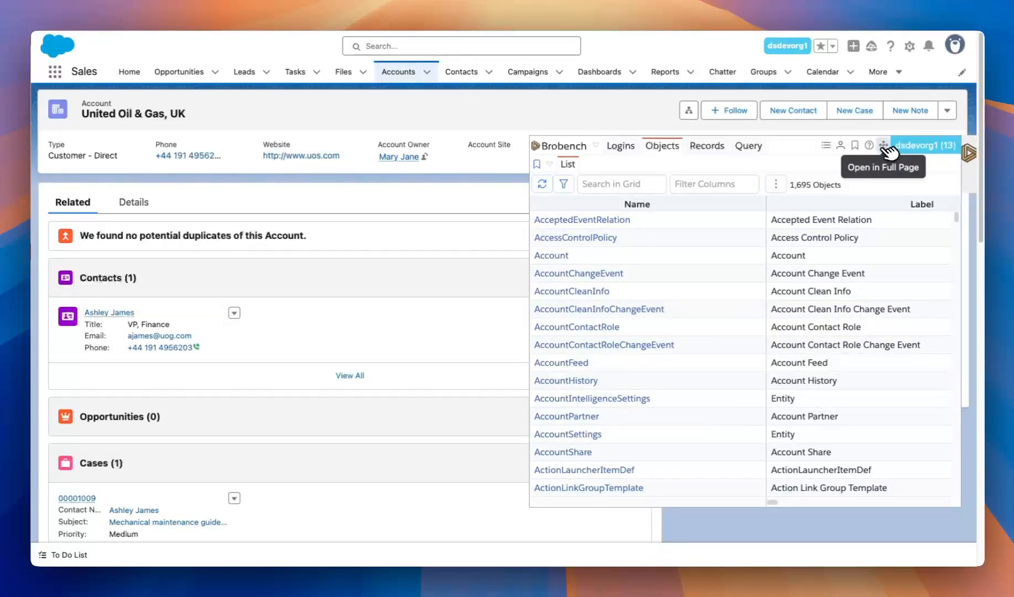
pyautogui.click(972, 153)
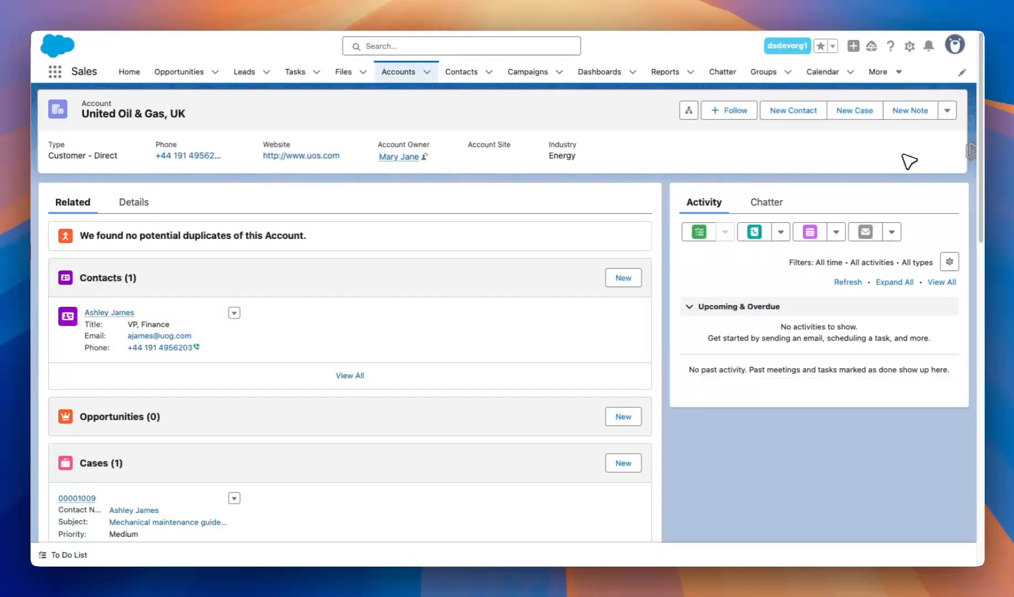
# Step: Move the Brobench launcher down beside the Activity section, reload the account page and reopen the overlay from there
pyautogui.moveTo(974, 154)
pyautogui.moveTo(973, 139); pyautogui.dragTo(975, 267)
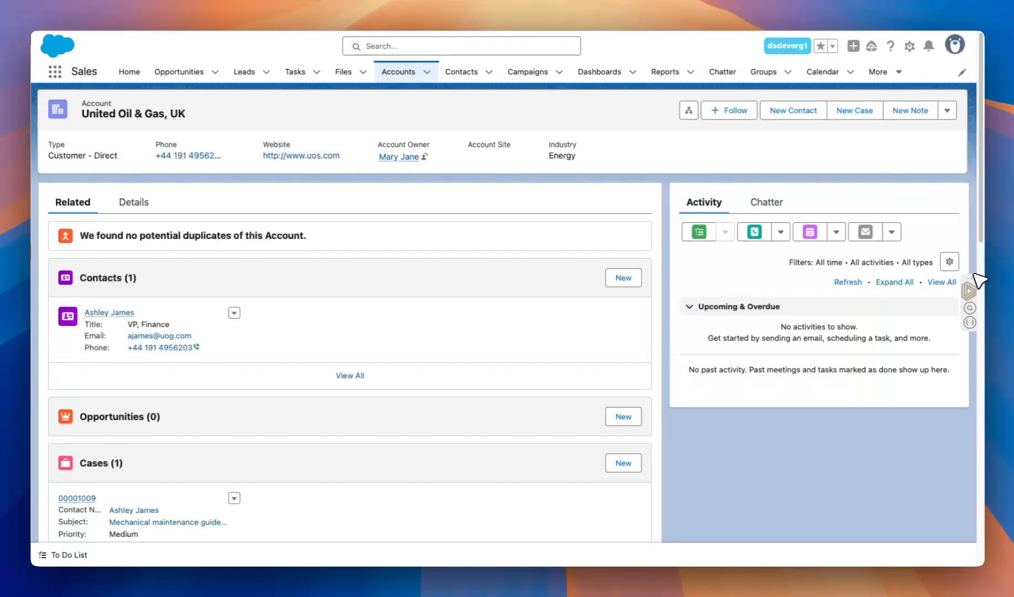
pyautogui.click(96, 23)
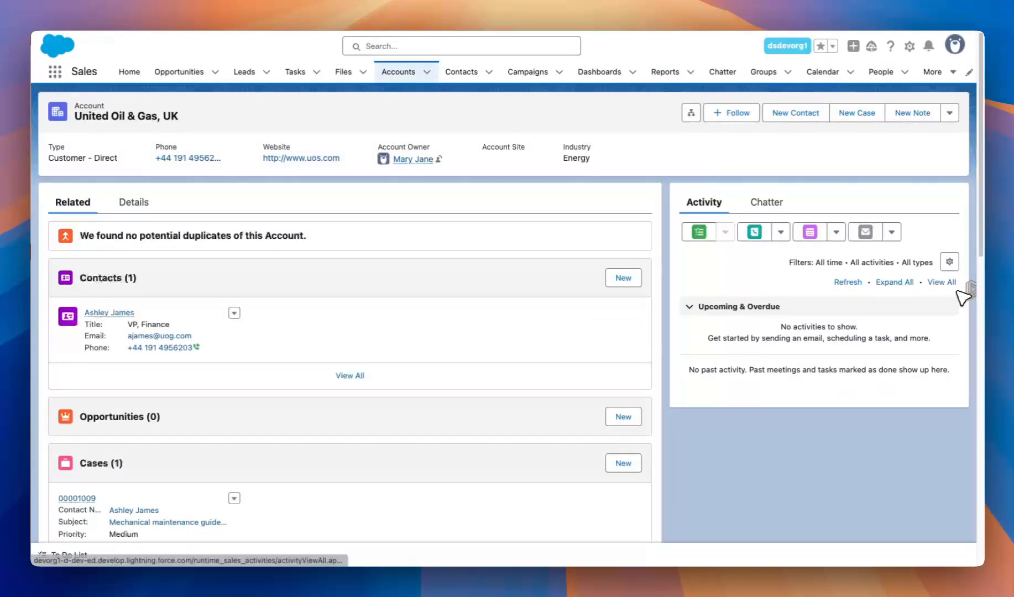
pyautogui.moveTo(972, 290)
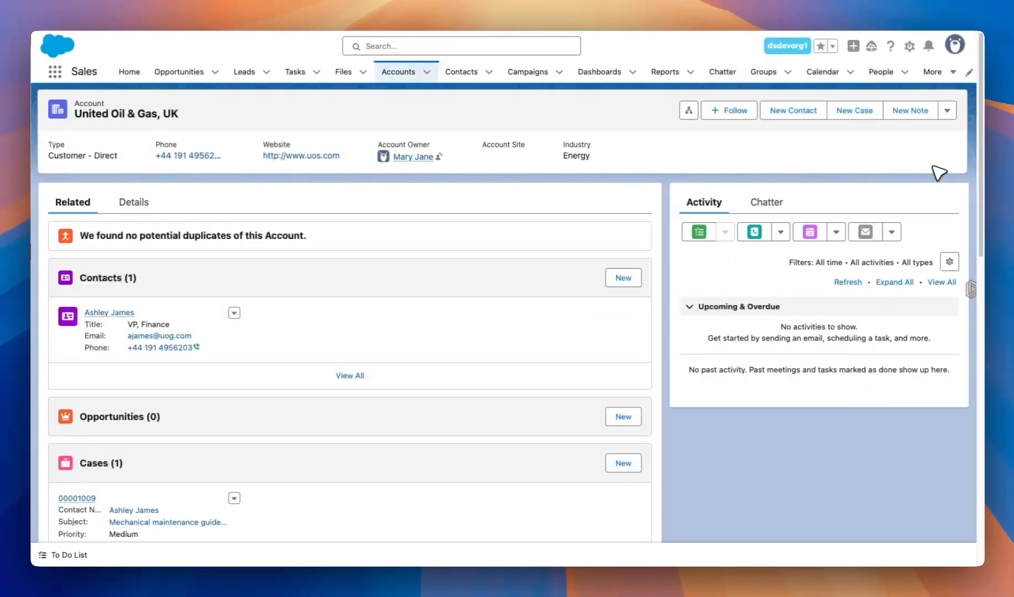
pyautogui.click(969, 285)
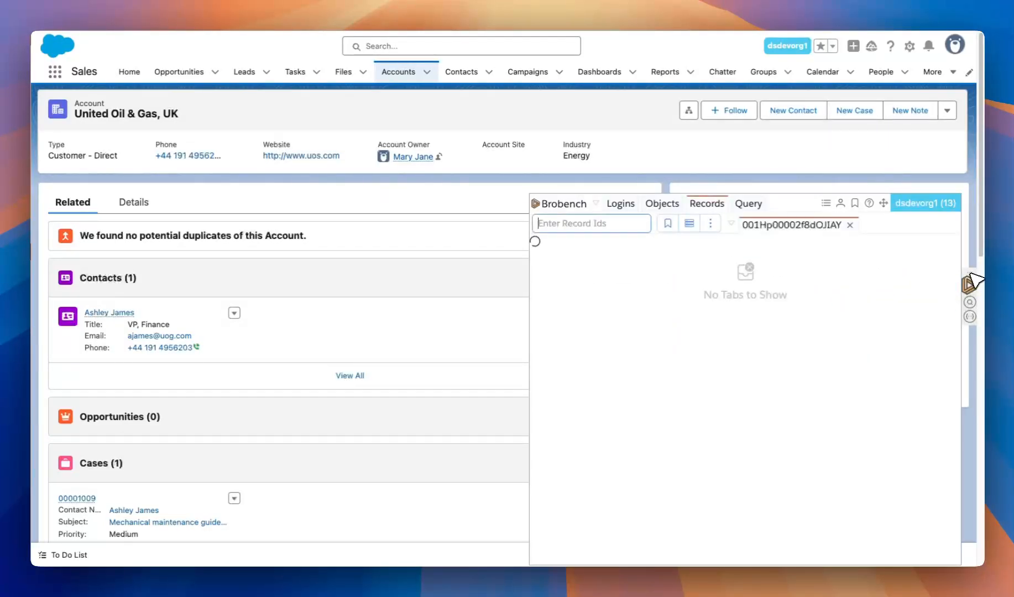
# Step: Move the Brobench launcher down the page edge to the footer, toggle its overlay there, and move it back up beside the account header
pyautogui.moveTo(971, 213); pyautogui.dragTo(990, 37)
pyautogui.moveTo(970, 138); pyautogui.dragTo(975, 544)
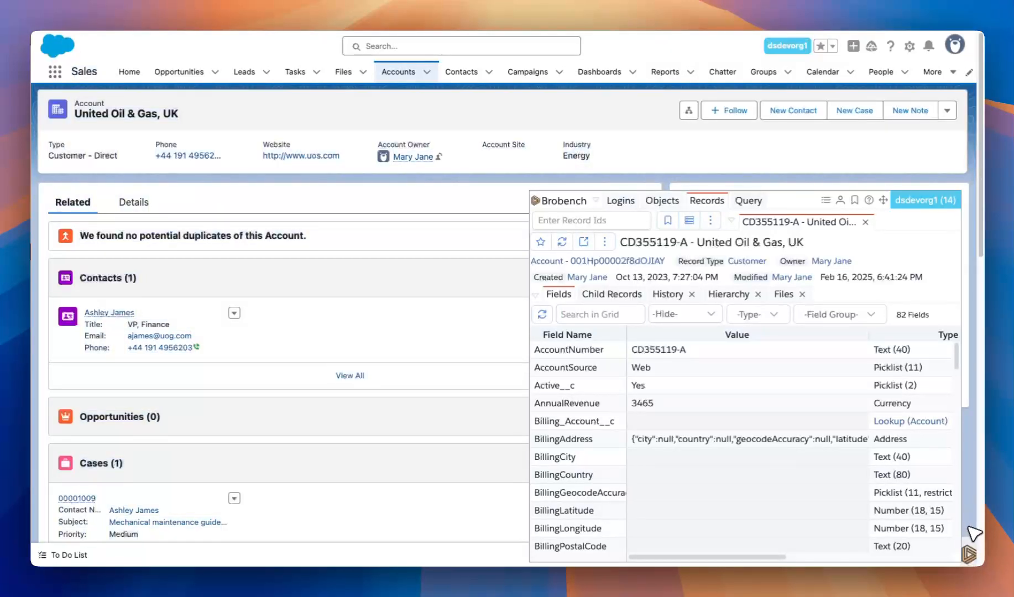
pyautogui.click(971, 551)
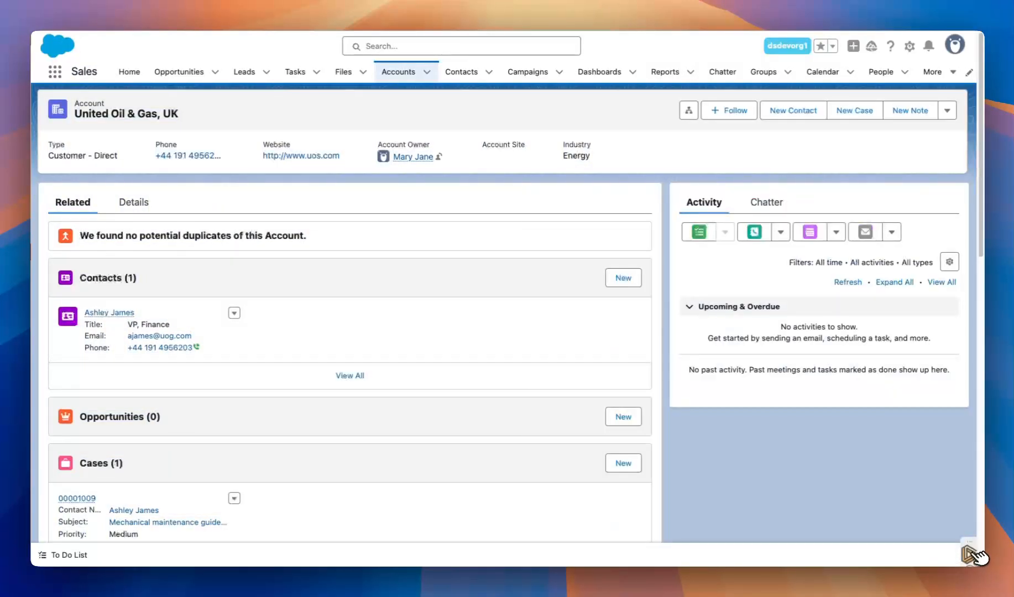
pyautogui.click(971, 551)
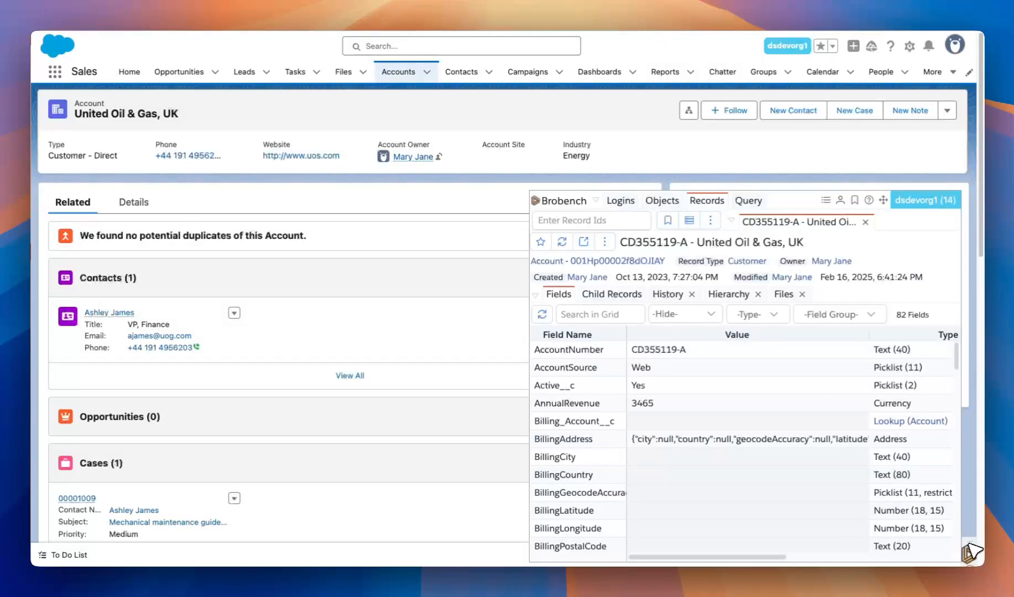
pyautogui.moveTo(971, 550); pyautogui.dragTo(969, 145)
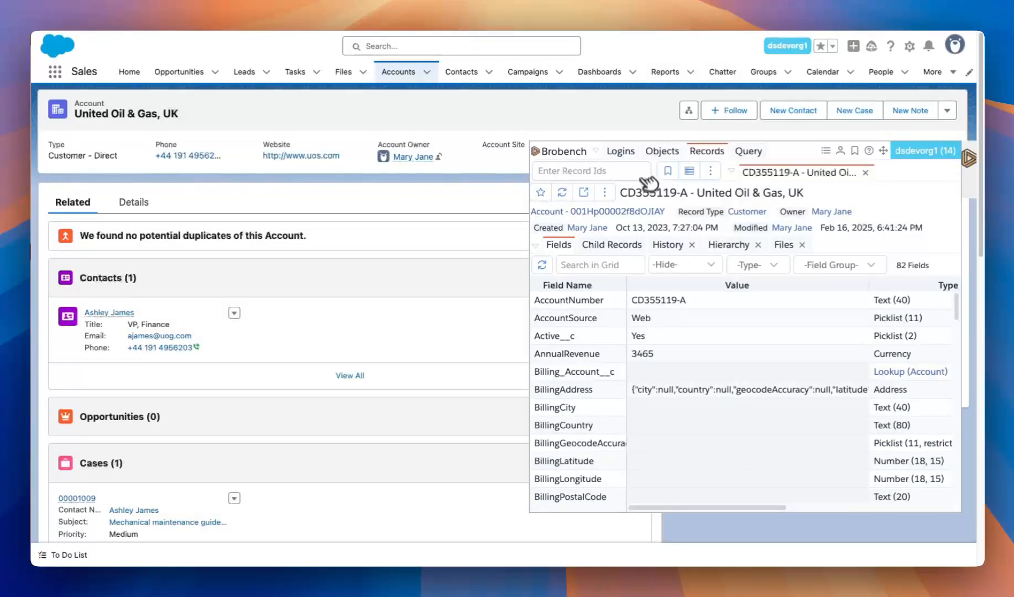
# Step: Set the popup width to 1000 in the Brobench preferences, save them and close the settings
pyautogui.click(595, 151)
pyautogui.click(568, 210)
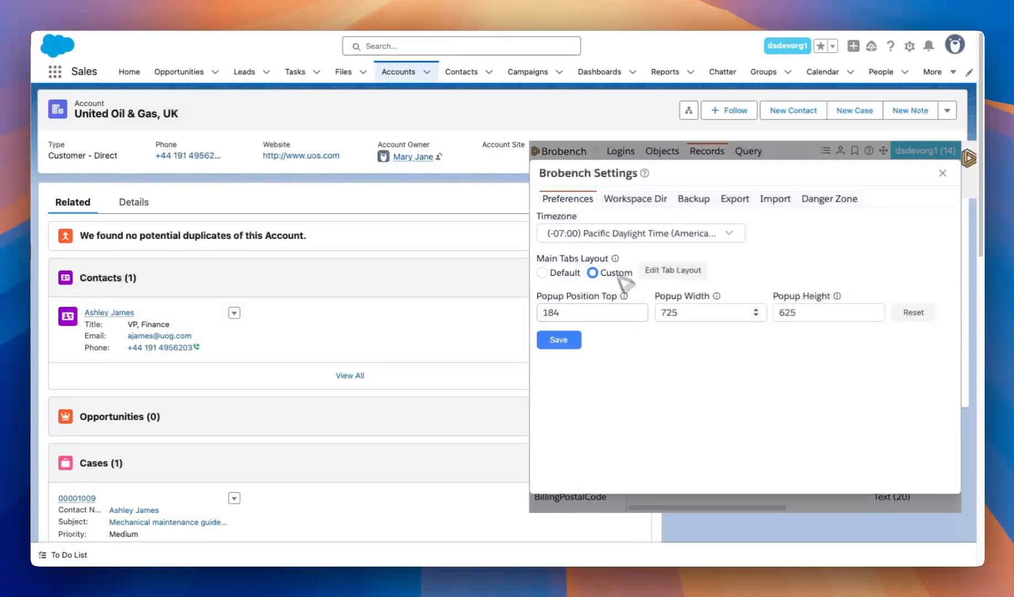
pyautogui.moveTo(681, 313); pyautogui.dragTo(667, 314)
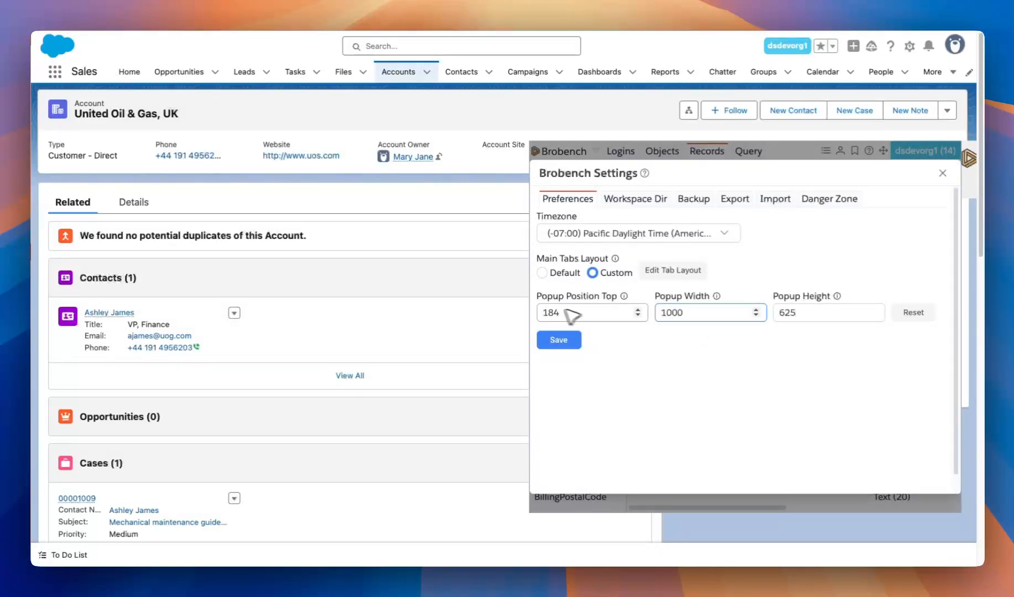
pyautogui.click(578, 343)
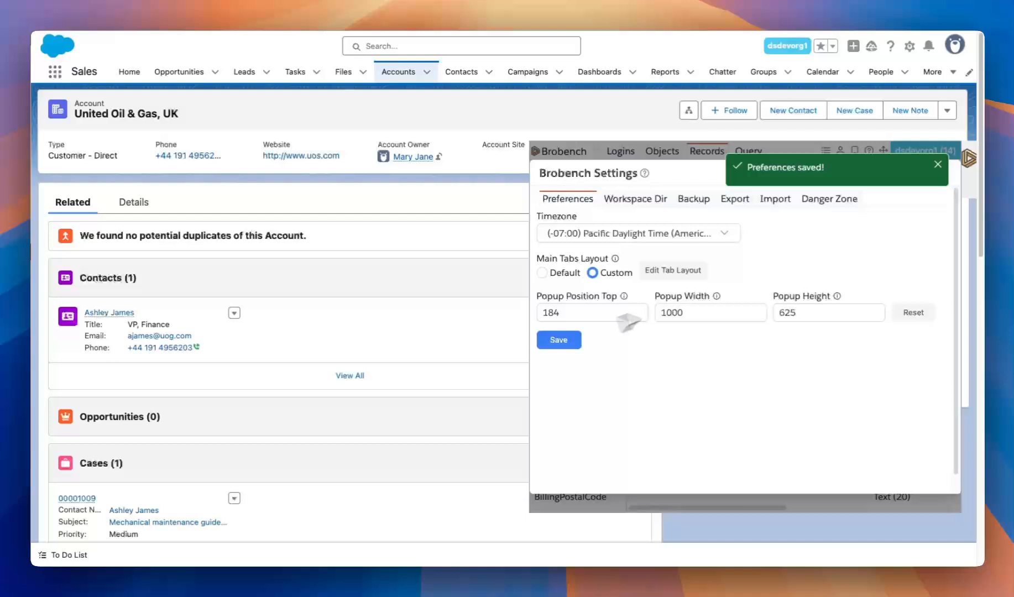
pyautogui.click(945, 171)
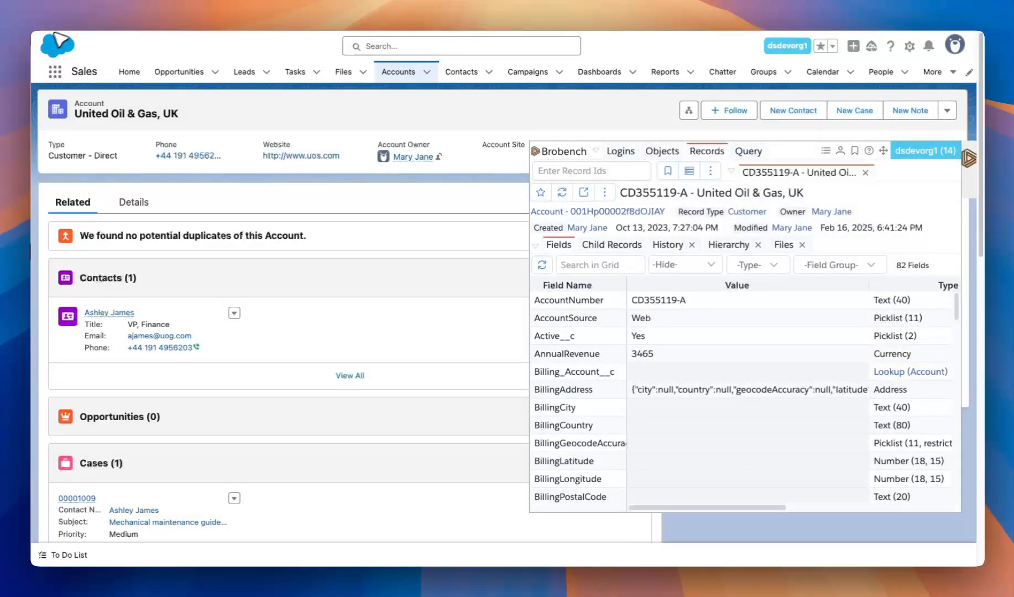
# Step: Reload the Salesforce account page and reopen the Brobench overlay to check its width
pyautogui.click(99, 18)
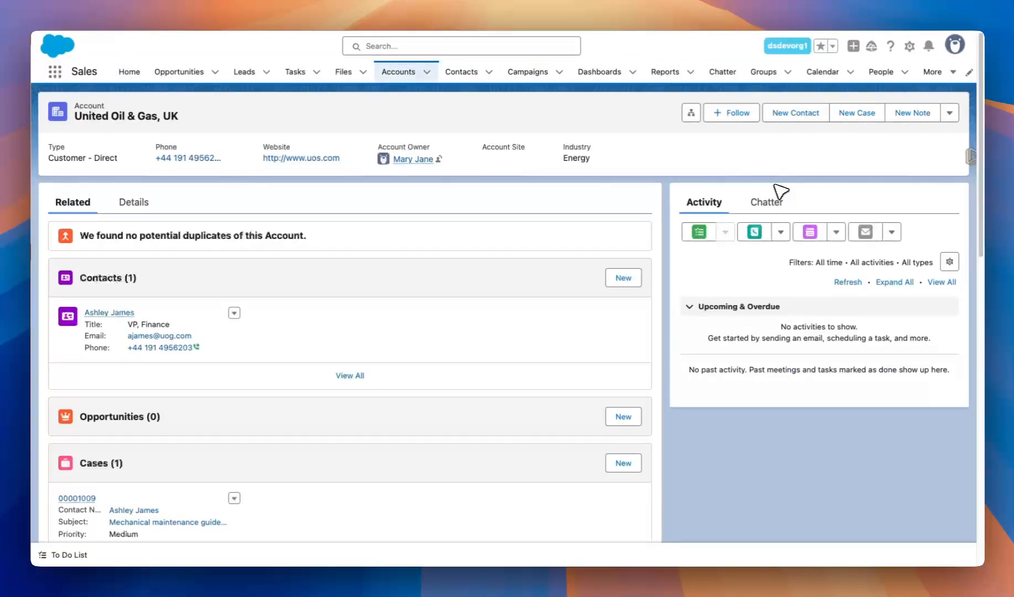
pyautogui.click(979, 160)
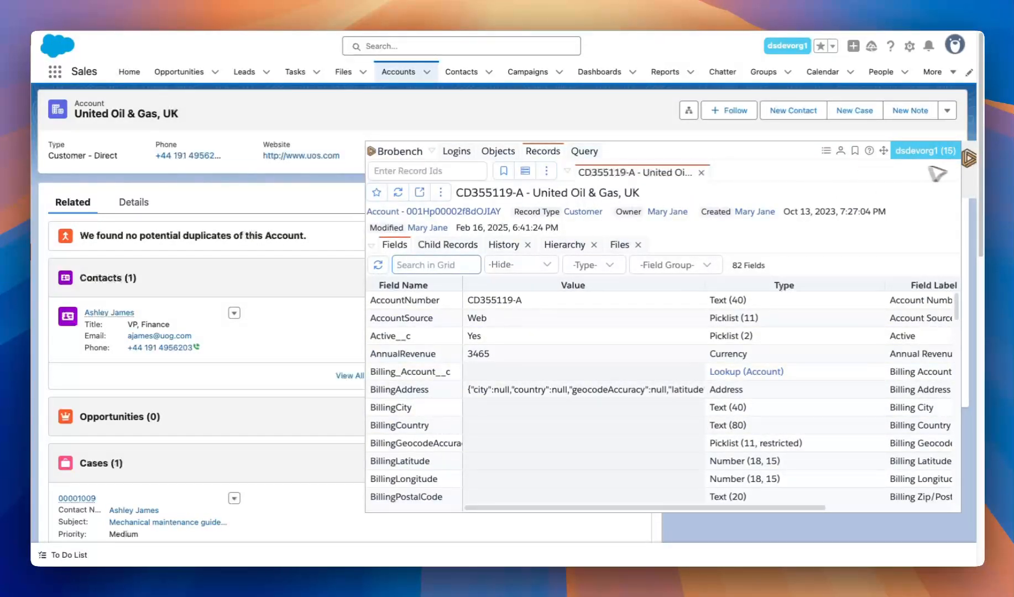
pyautogui.moveTo(972, 164)
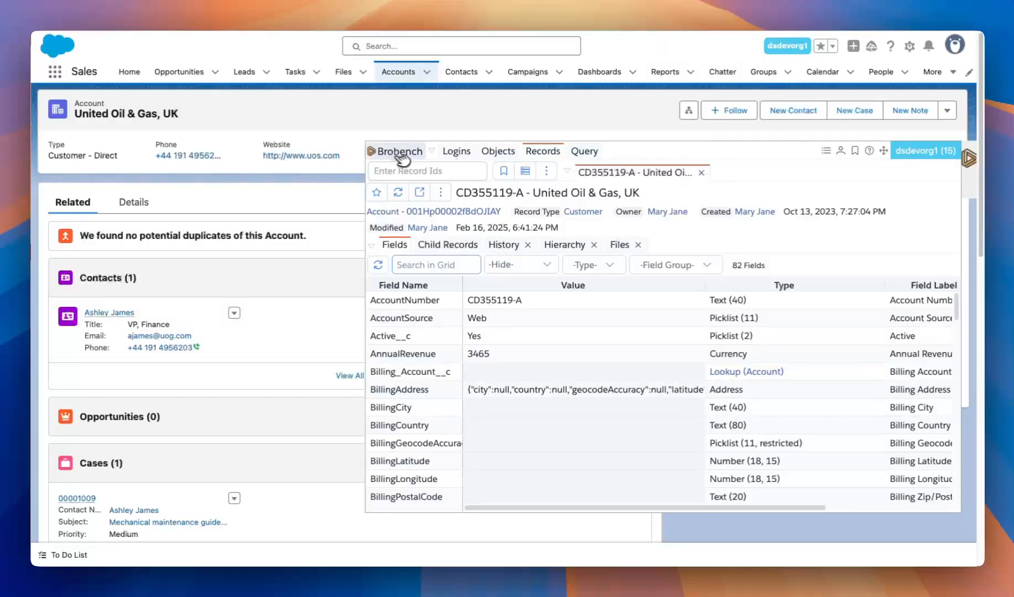
# Step: Reset the Brobench popup position and size to their defaults, save the preferences, close the settings and reload the account page
pyautogui.click(387, 150)
pyautogui.click(409, 210)
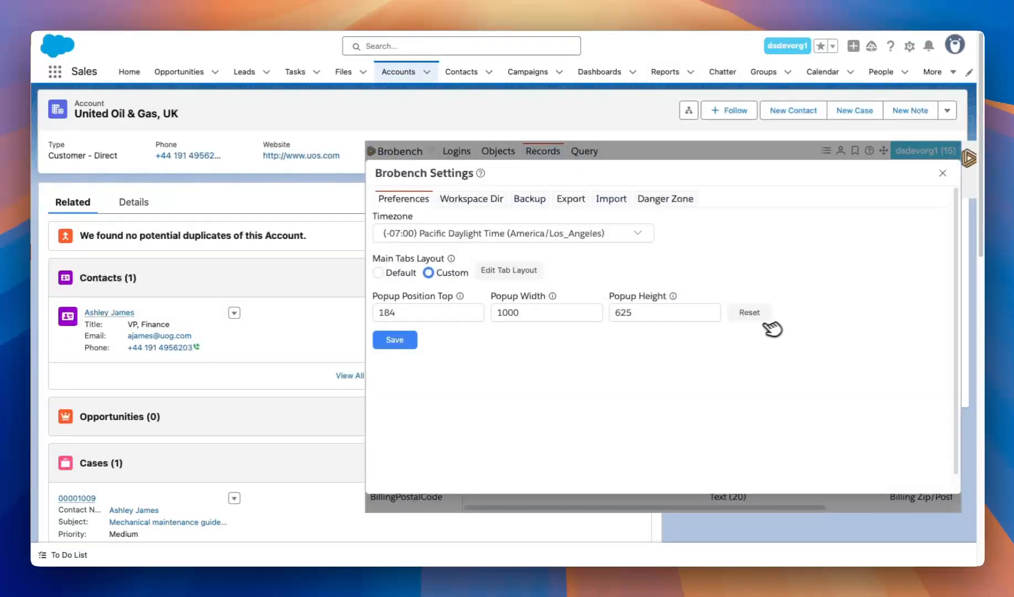
pyautogui.click(744, 313)
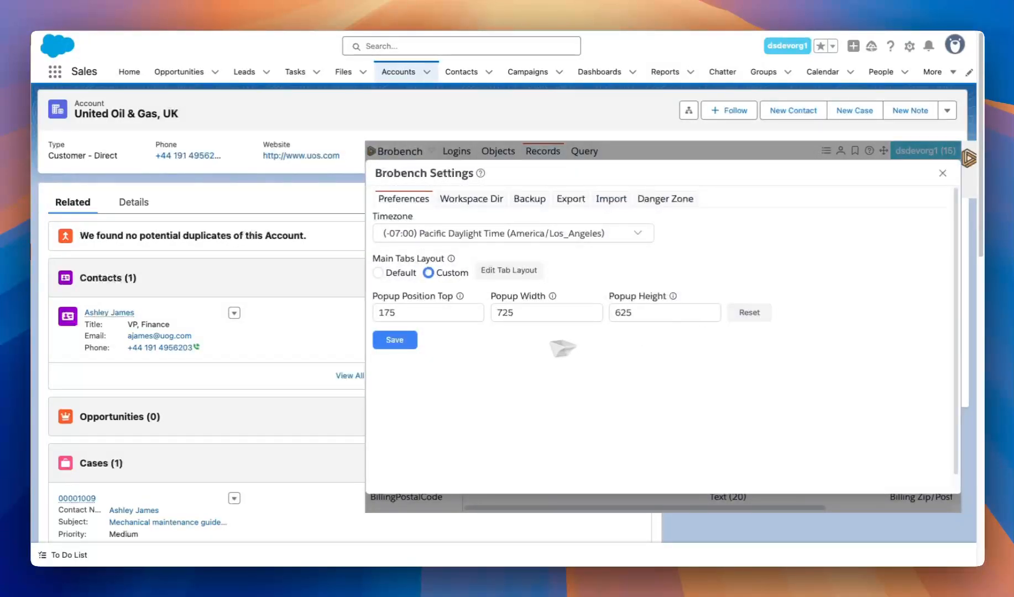
pyautogui.click(394, 341)
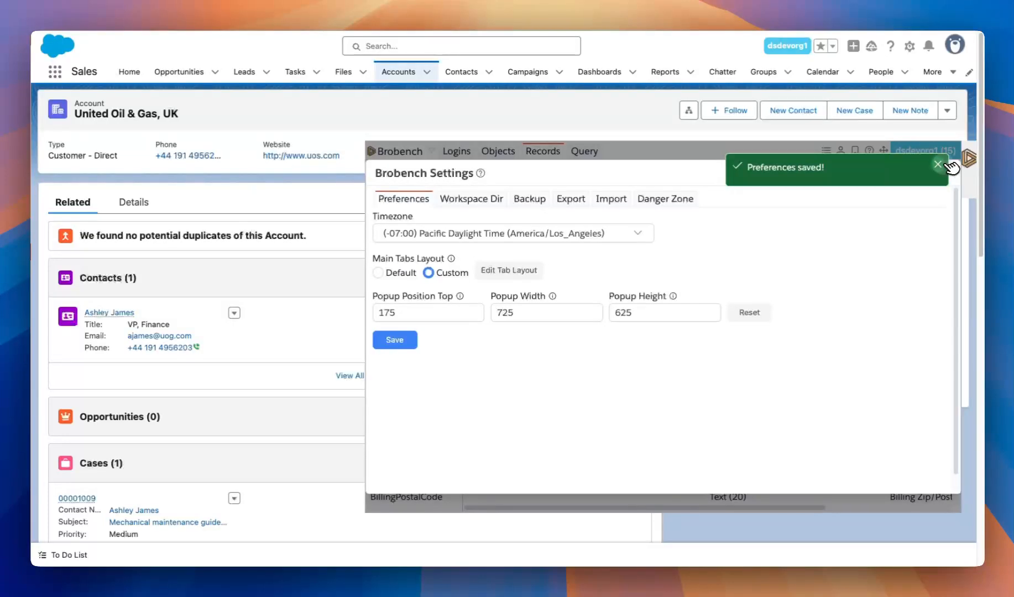
pyautogui.click(947, 164)
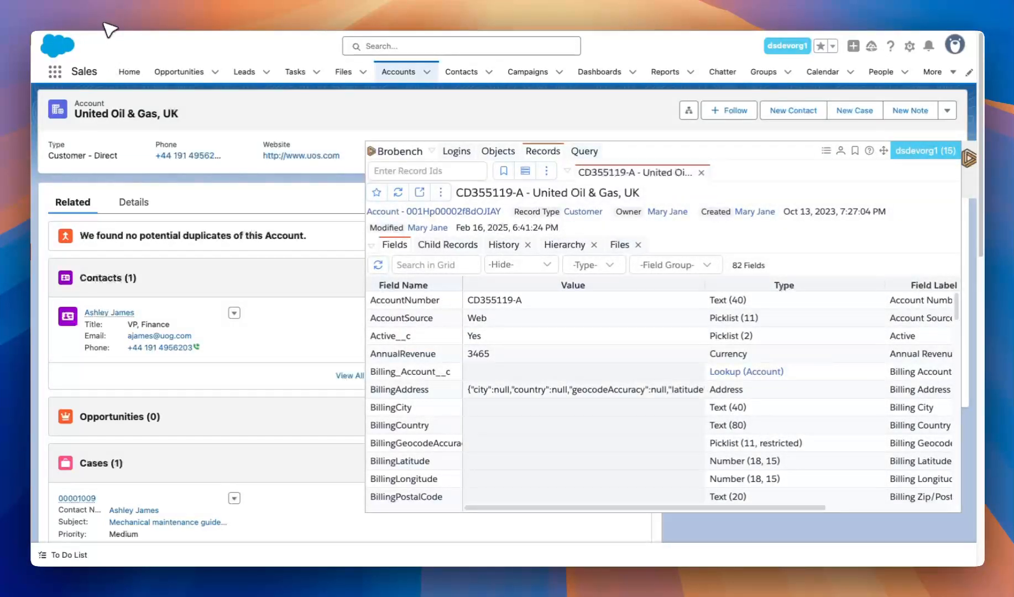
pyautogui.press('super+r')
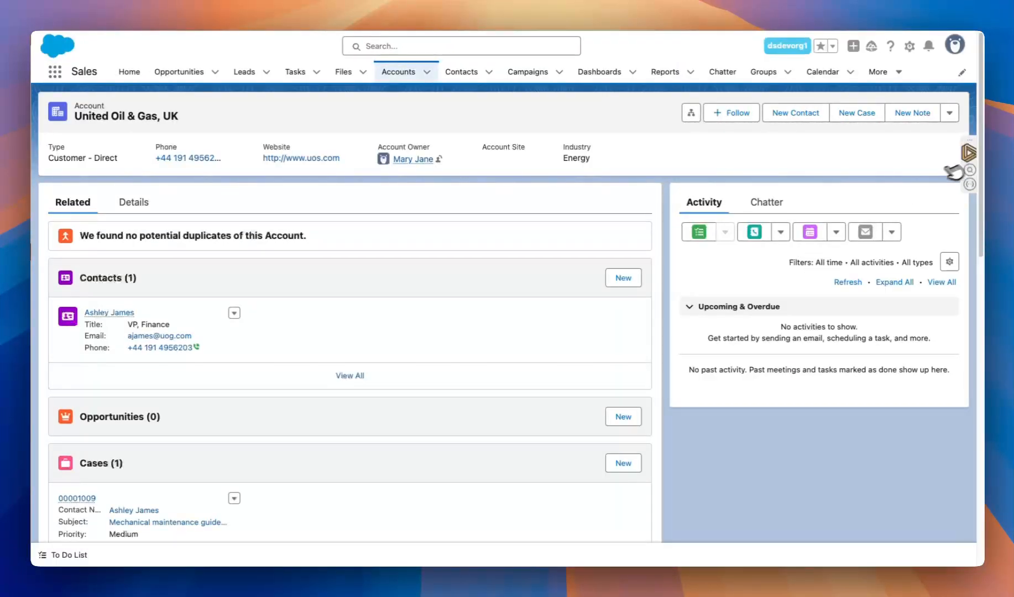